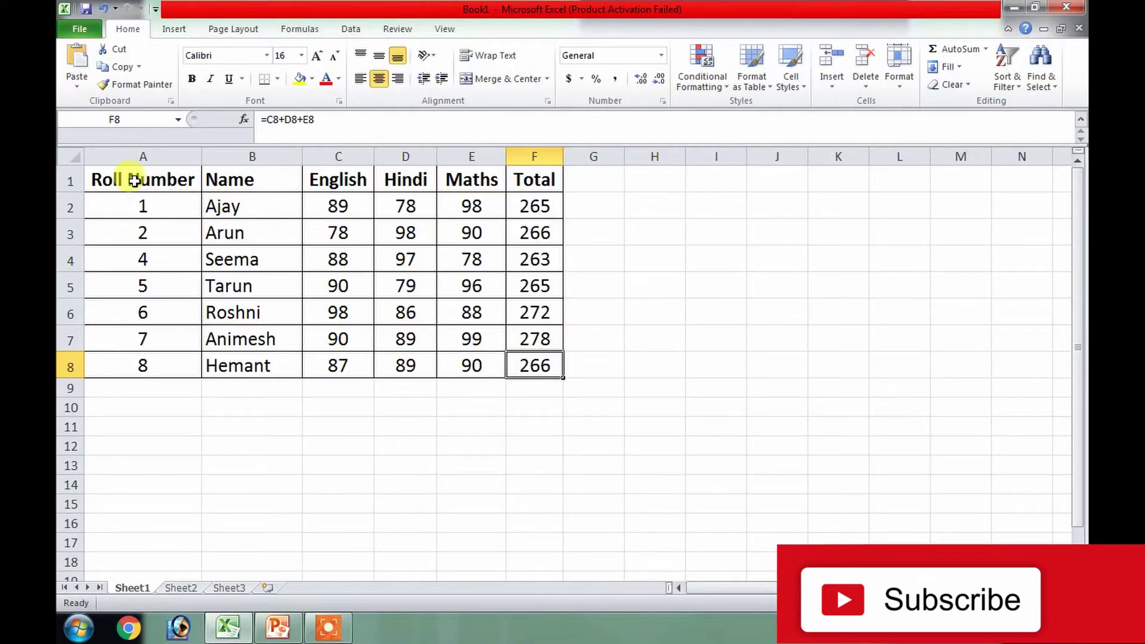
- Review the student marks table by selecting the Roll Number header and the block of records, then deselect
click(133, 180)
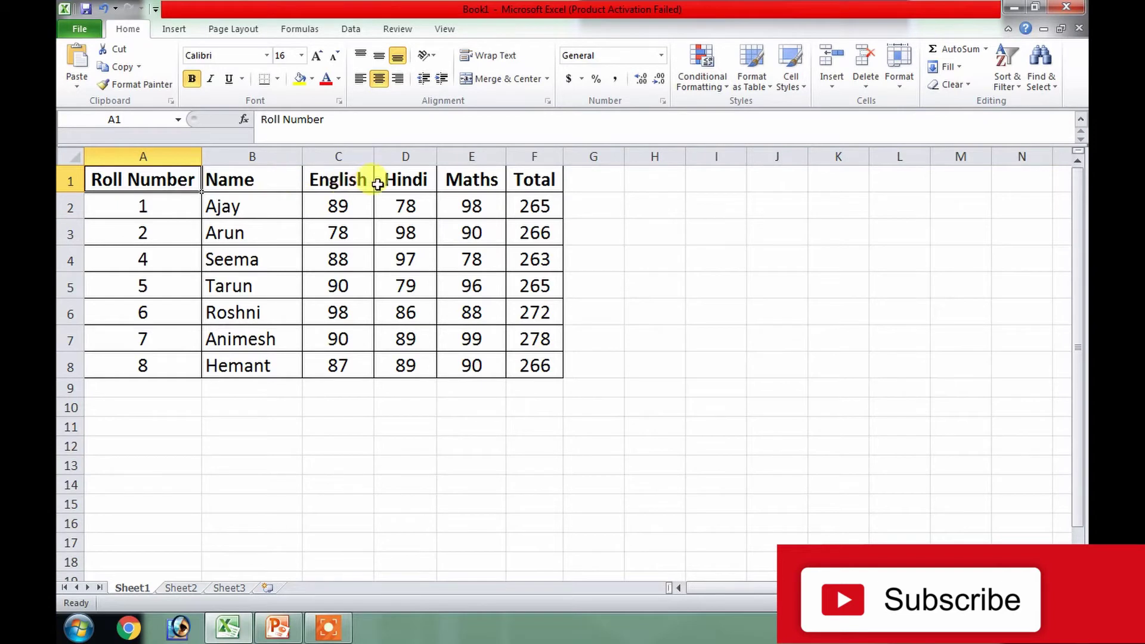
mouse_move(149, 206)
mouse_down()
mouse_move(293, 254)
mouse_move(528, 365)
mouse_up()
click(522, 412)
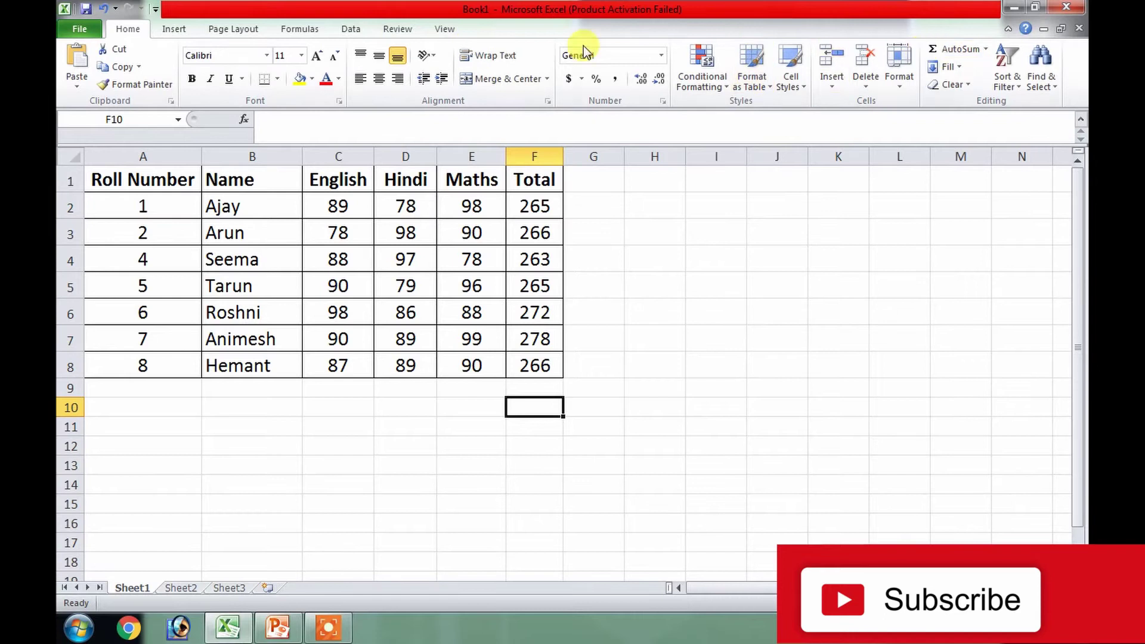
click(177, 29)
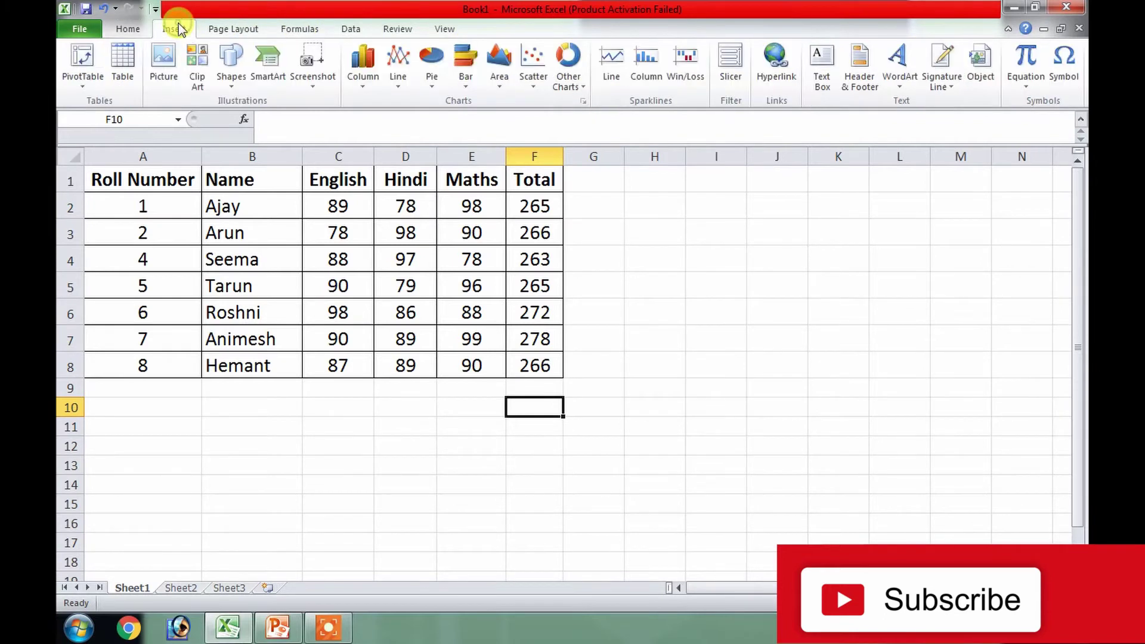
click(127, 29)
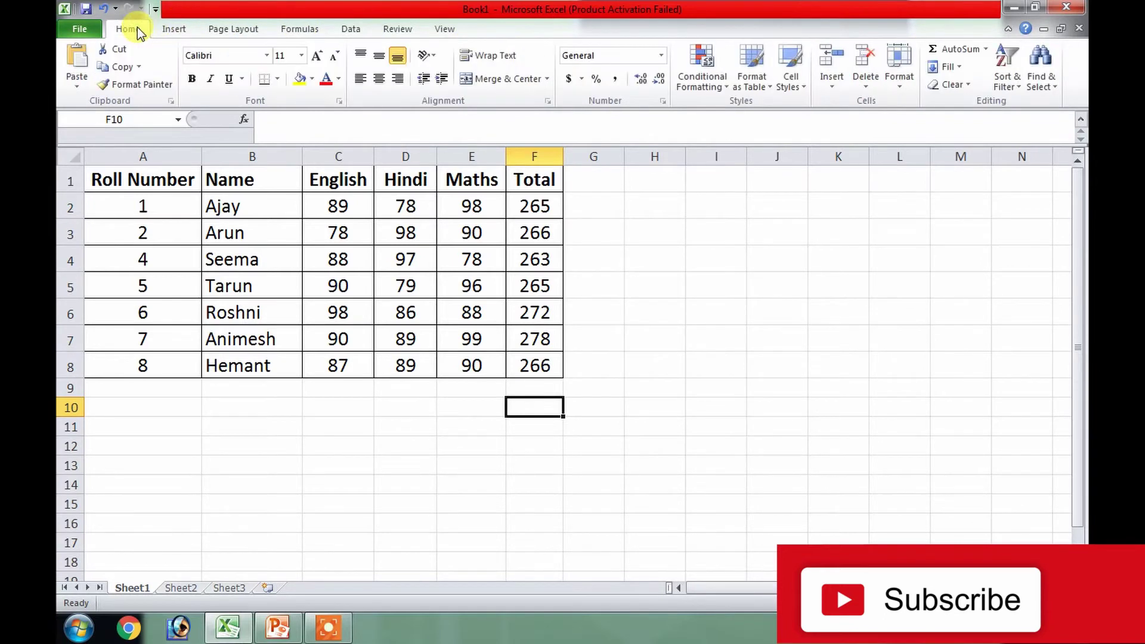
- Reach Excel Options' Customize Ribbon page and list the Commands Not in the Ribbon
click(79, 28)
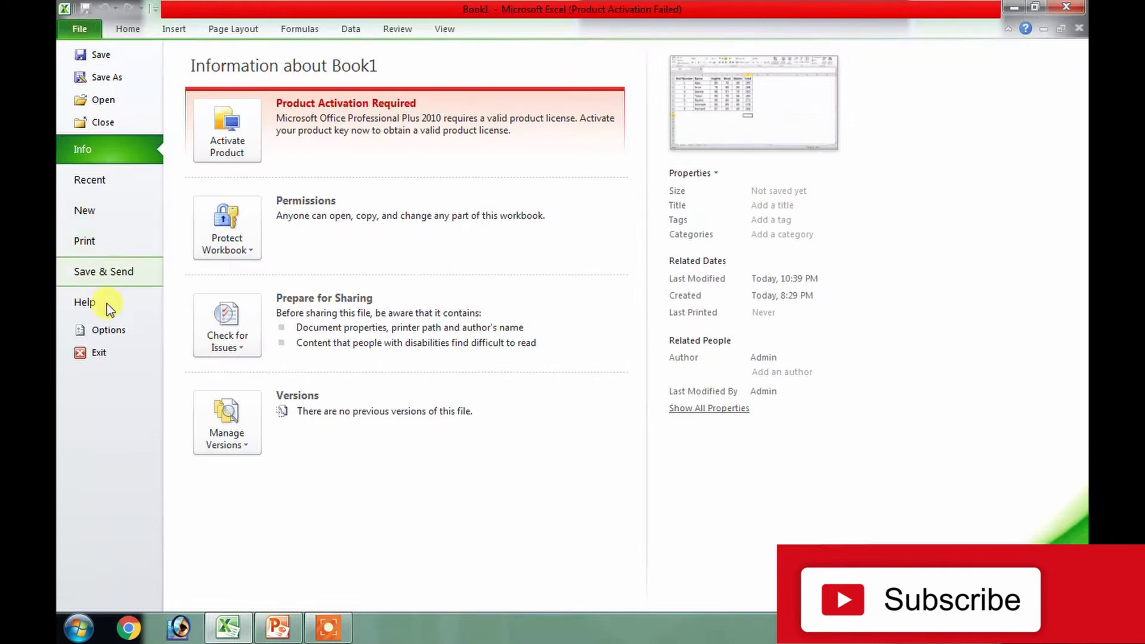
click(106, 329)
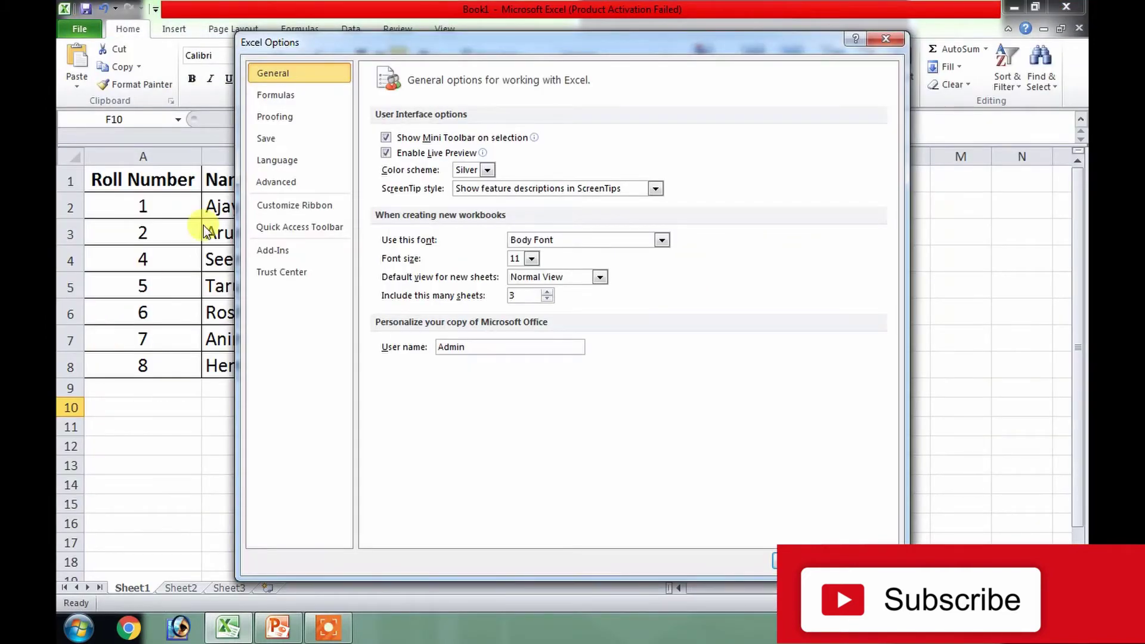
click(305, 210)
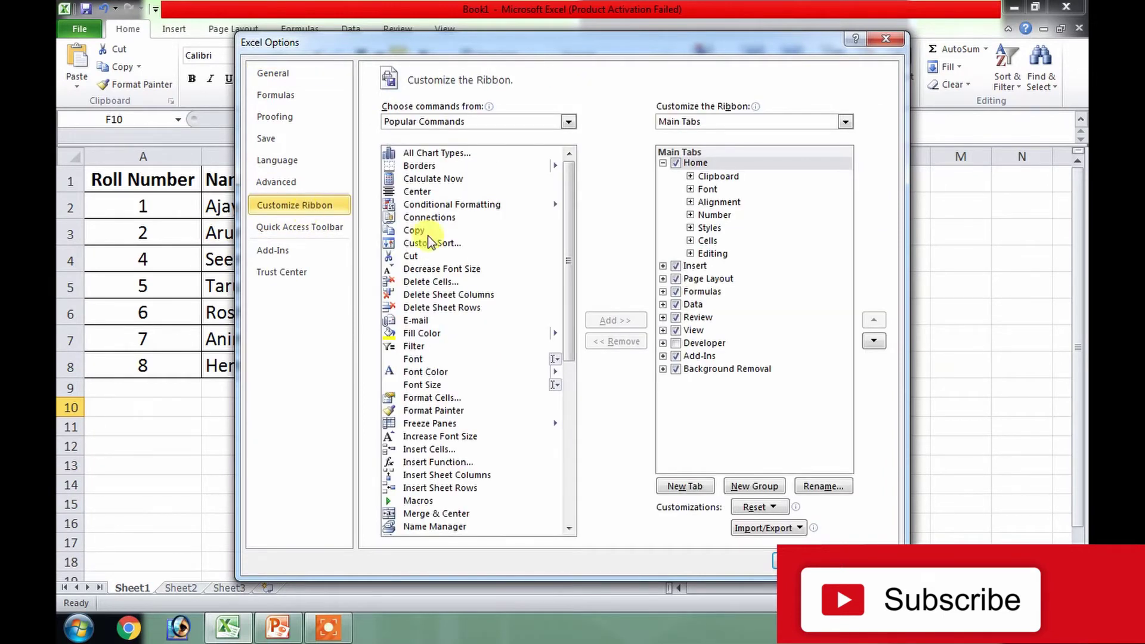
click(569, 124)
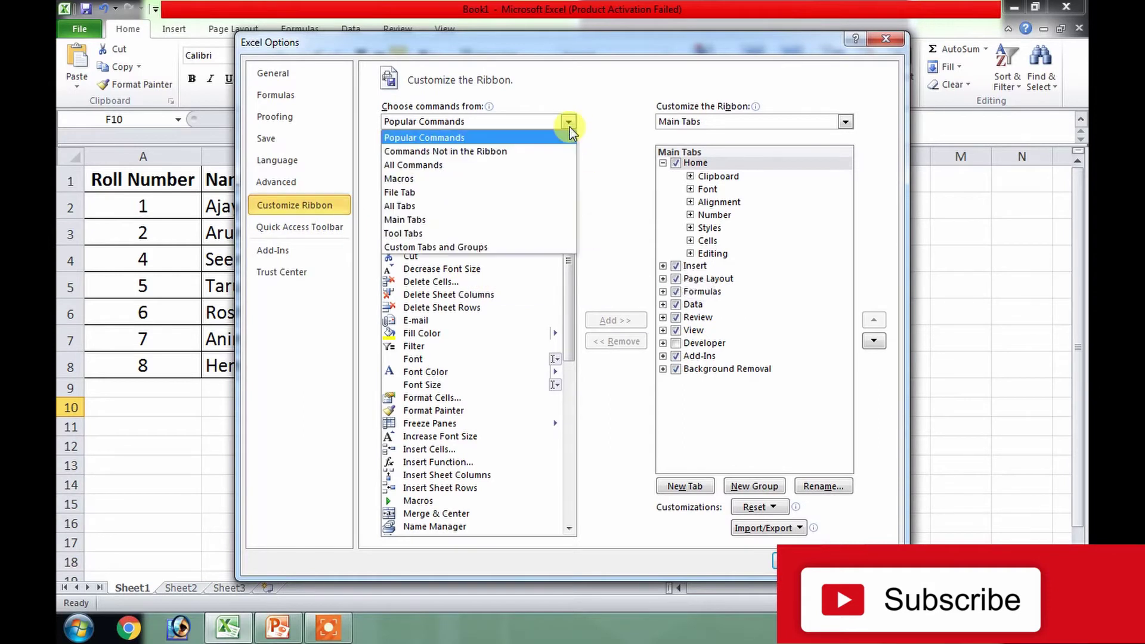
click(522, 151)
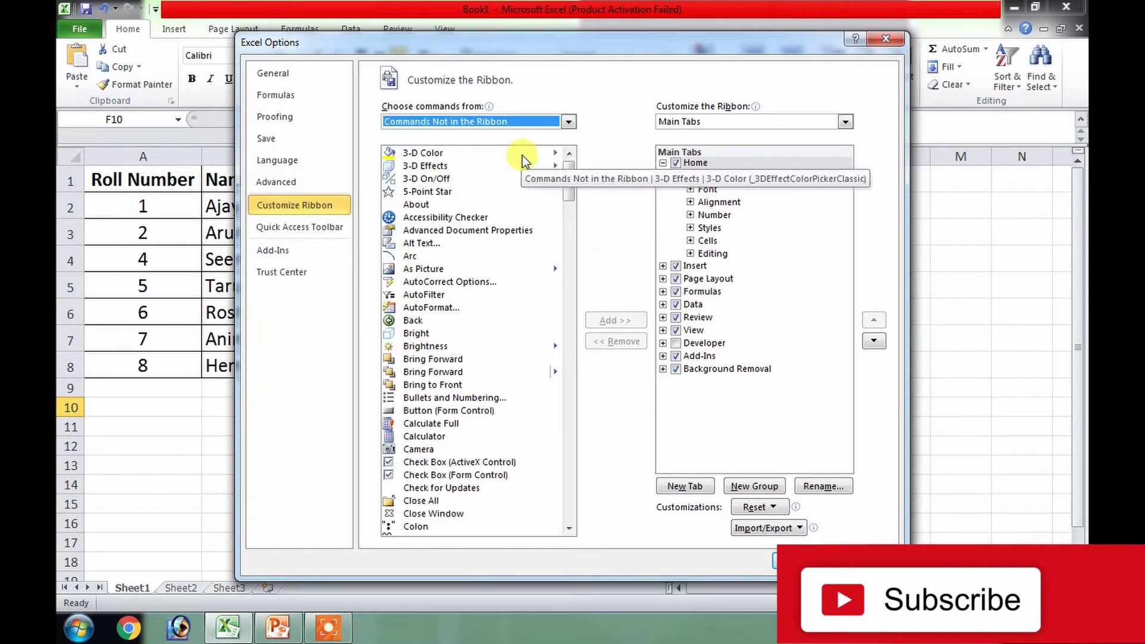
- Select the Form command and attempt to add it to the ribbon before any custom tab exists
click(564, 177)
mouse_move(564, 196)
mouse_down()
mouse_move(559, 350)
mouse_move(556, 268)
mouse_up()
click(418, 357)
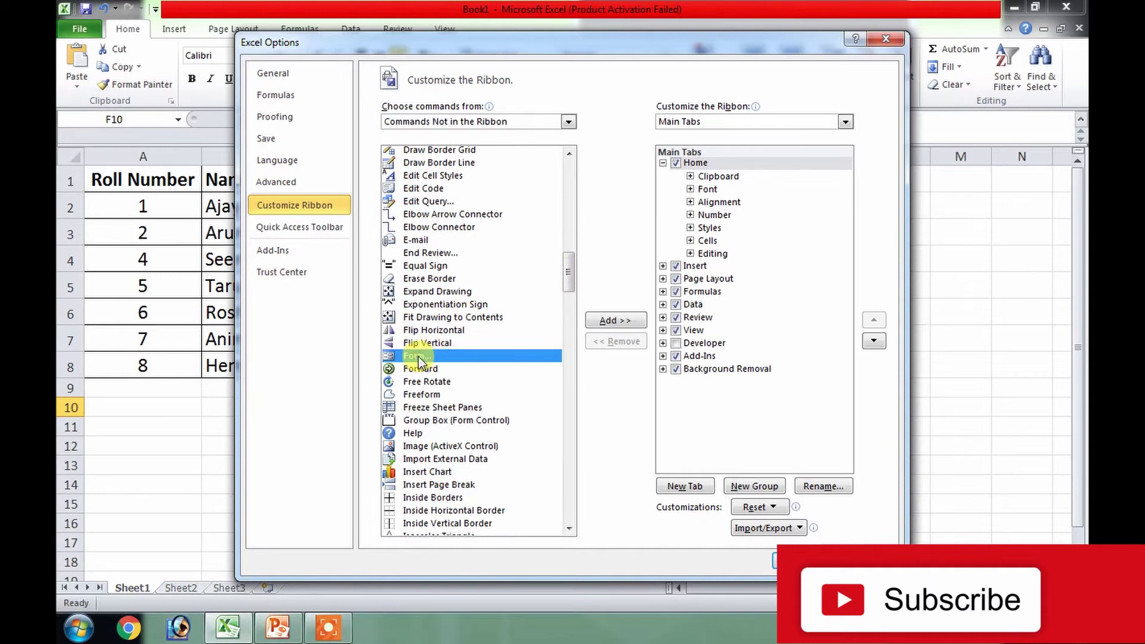
click(665, 167)
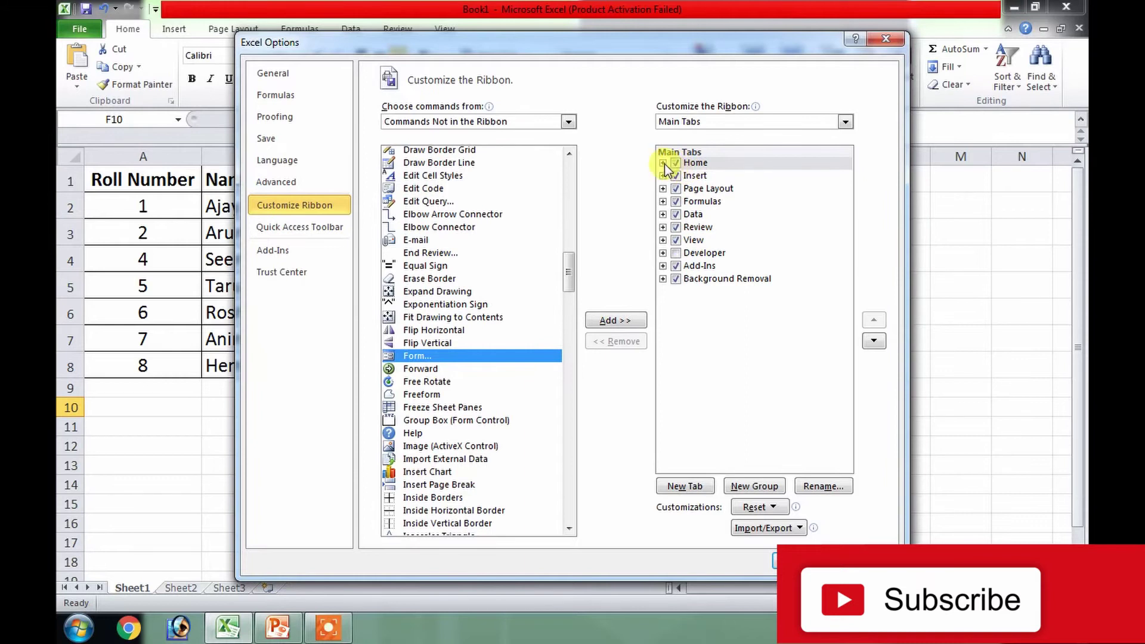
click(664, 163)
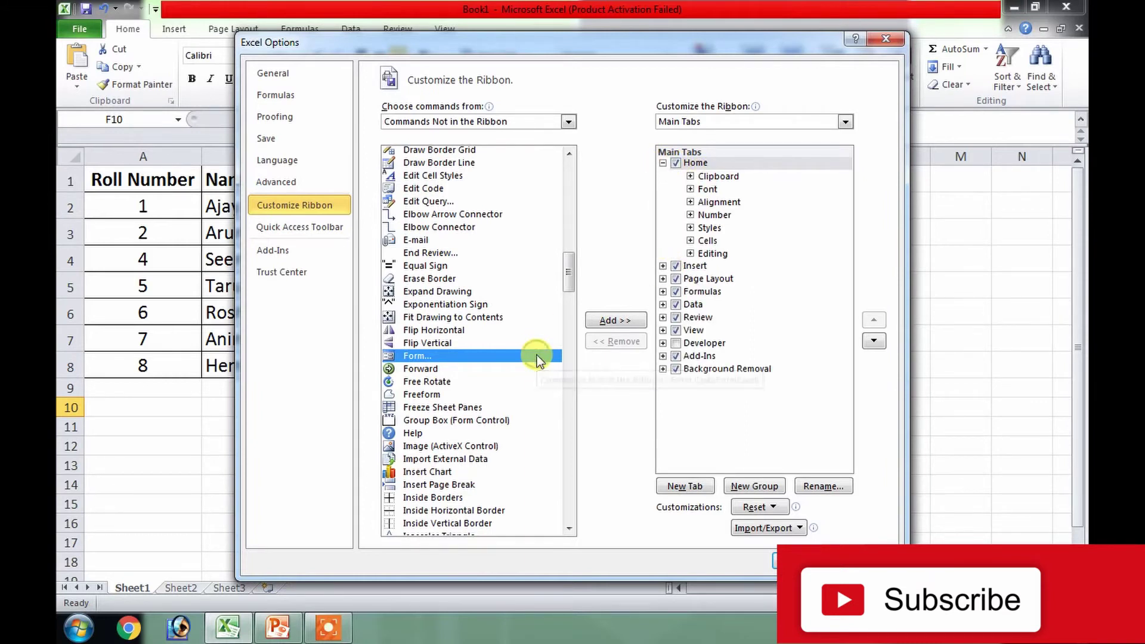
click(608, 322)
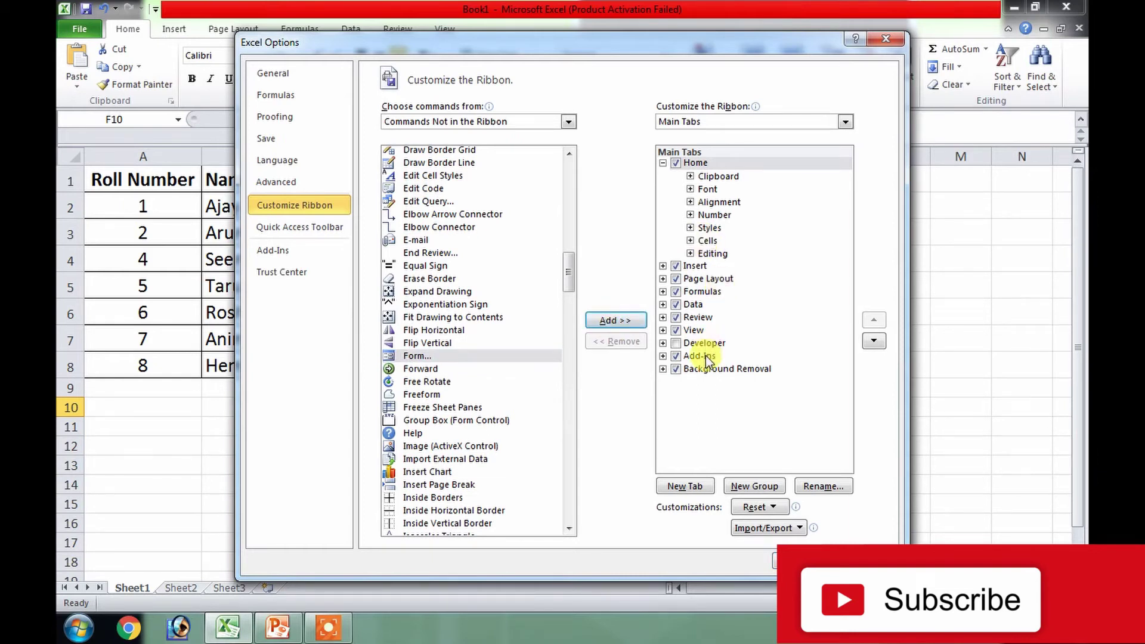
- Create a new custom tab with a group and add the Form command to that group
click(688, 485)
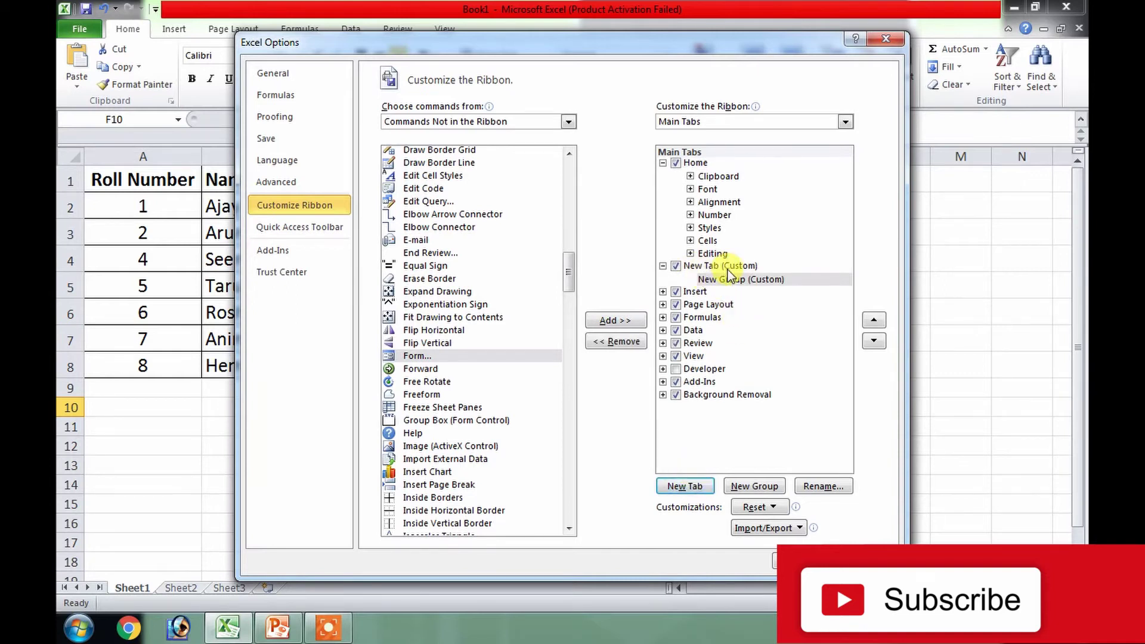
click(499, 355)
click(608, 324)
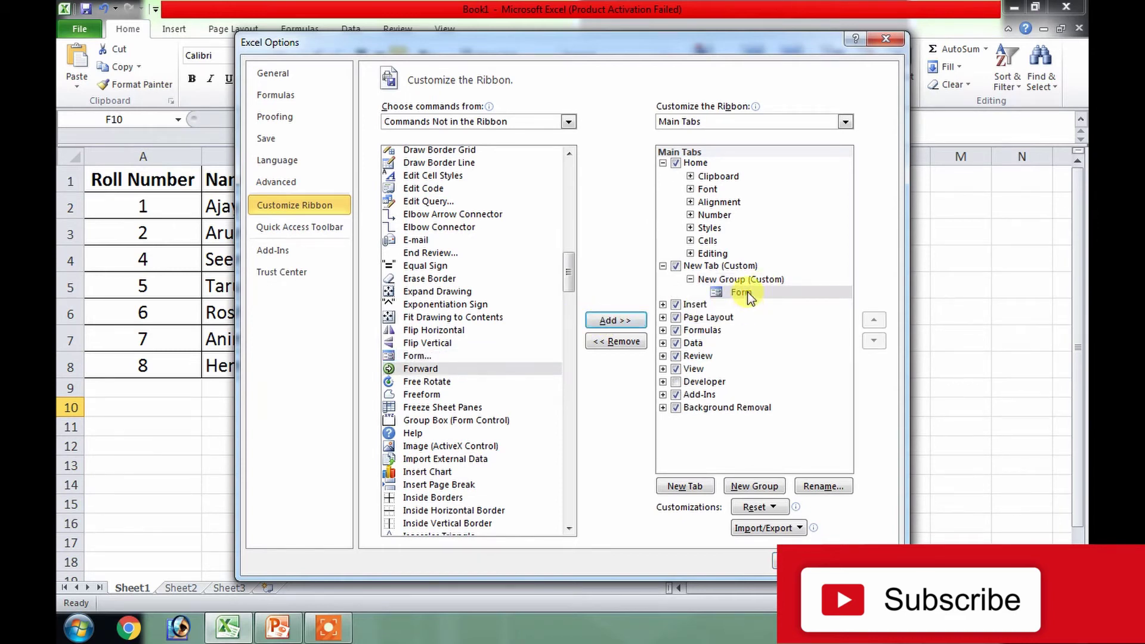
- Rename the new custom tab to 'Form Tab'
click(725, 266)
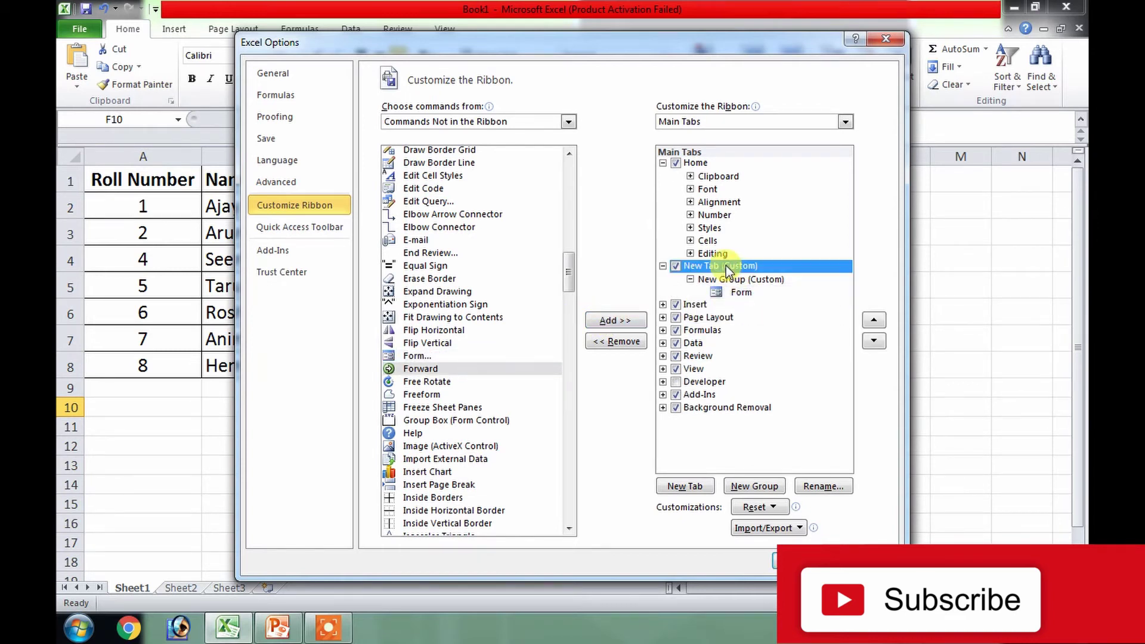
right_click(725, 266)
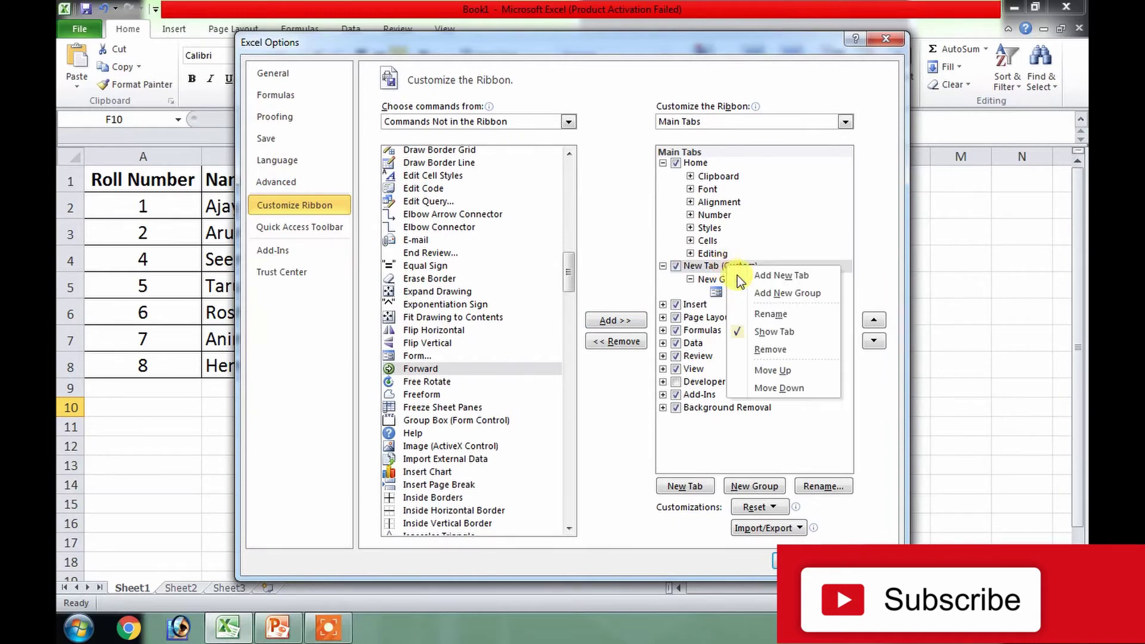
click(761, 314)
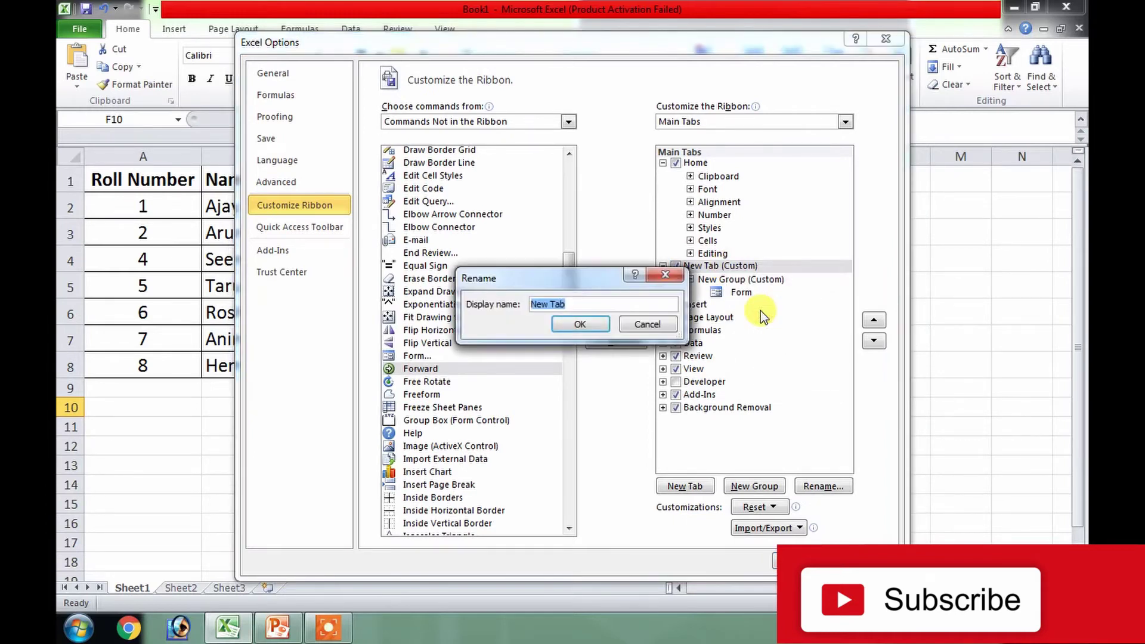
text(Form )
text(Tab)
click(581, 325)
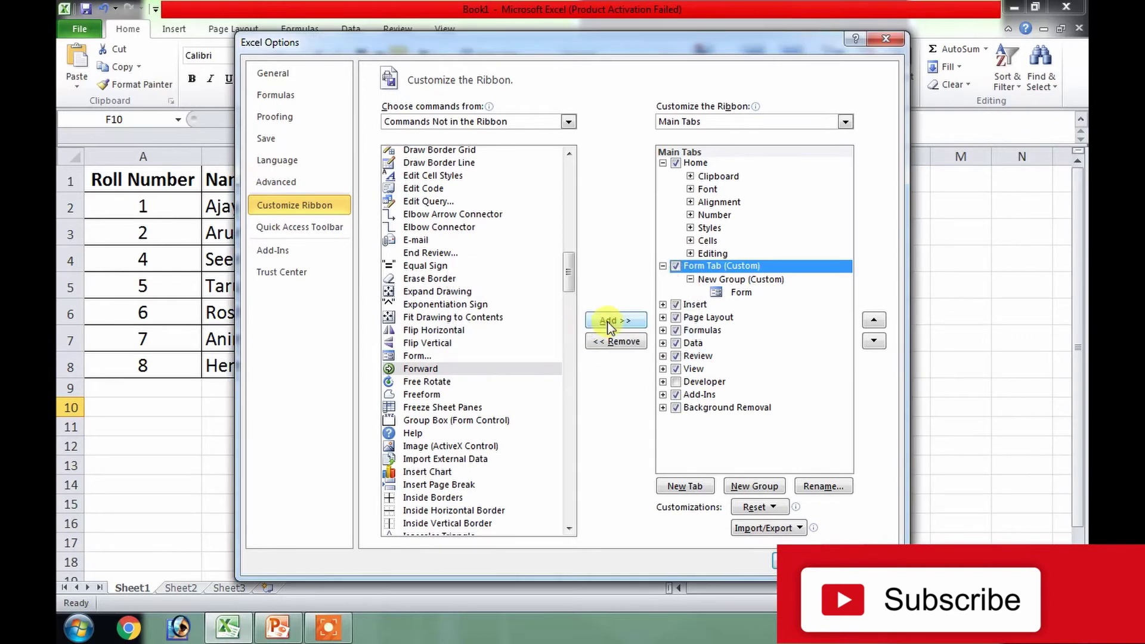
- Rename the custom group inside Form Tab and give it a symbol
click(742, 281)
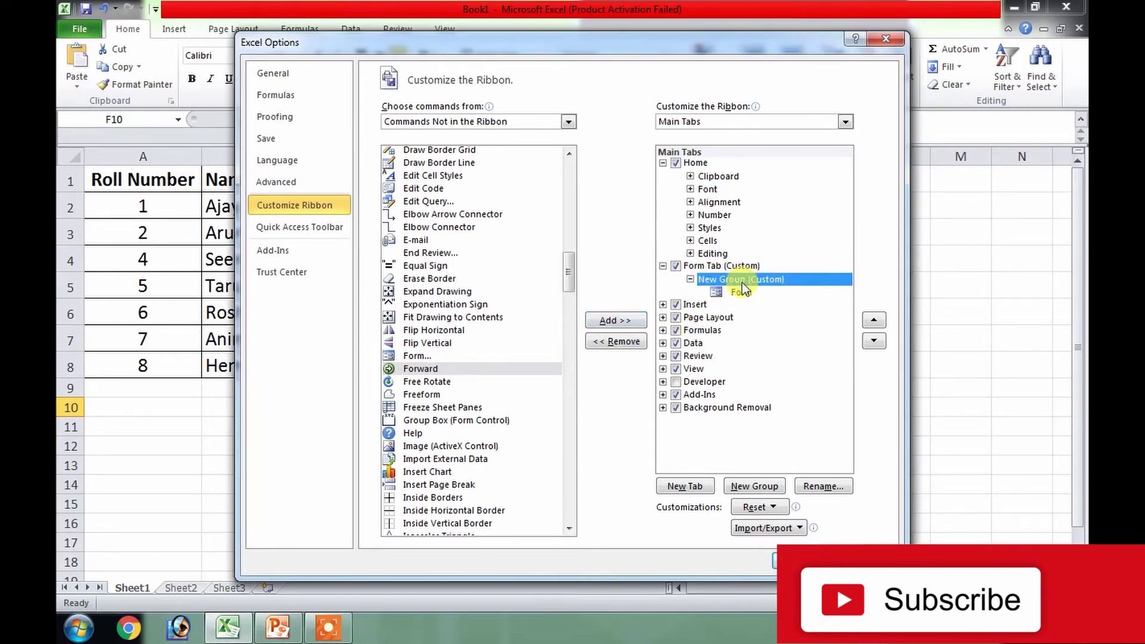
right_click(742, 283)
click(786, 334)
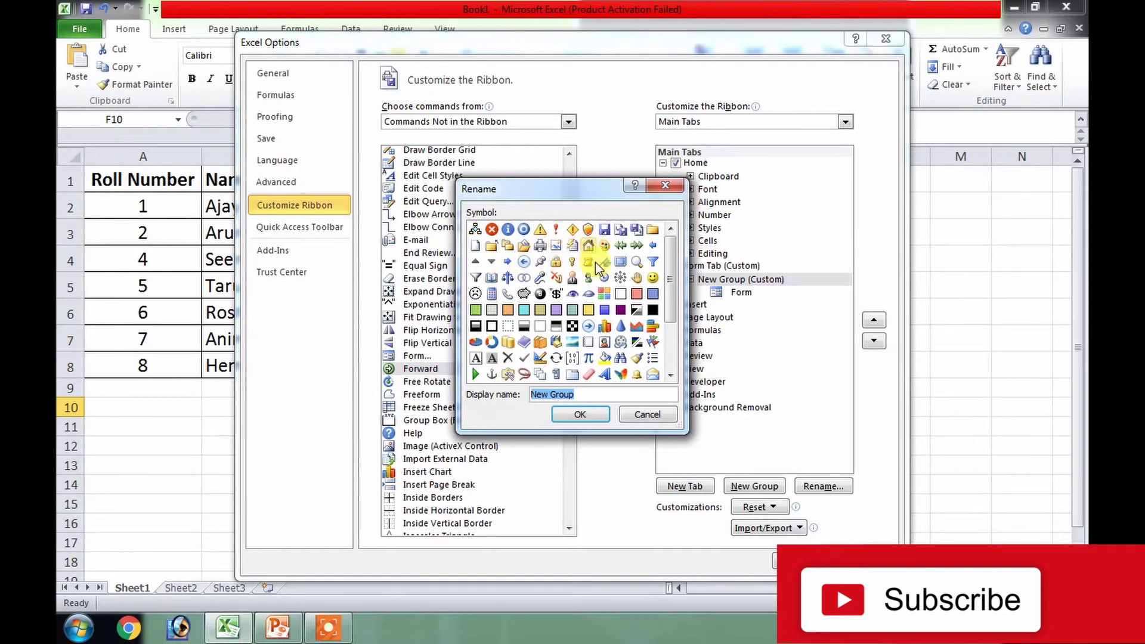
click(619, 264)
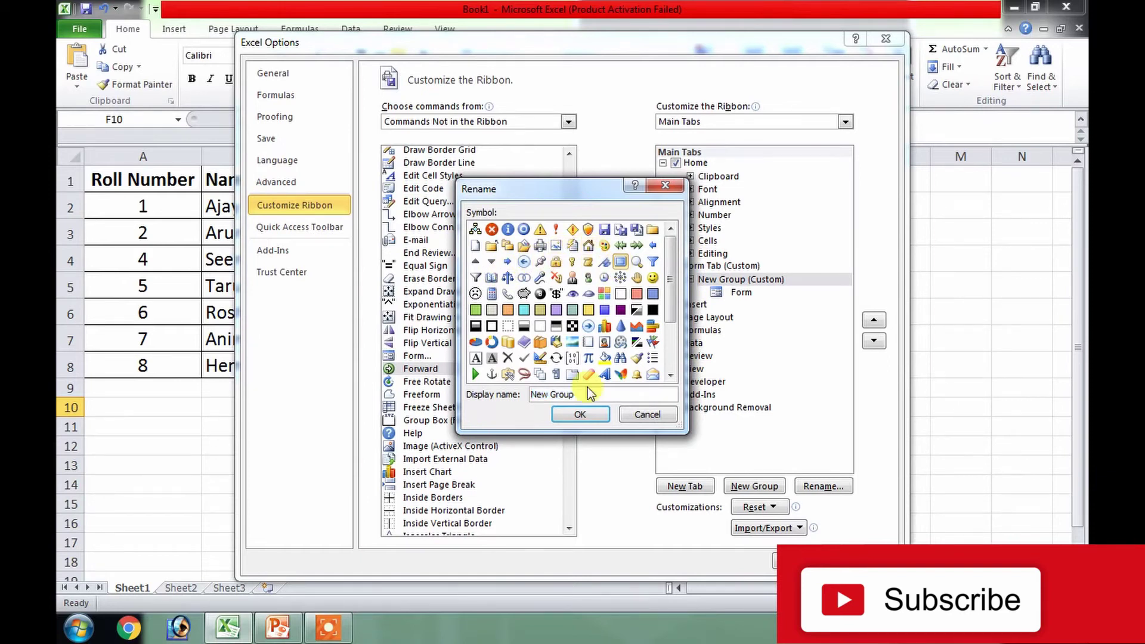
click(581, 413)
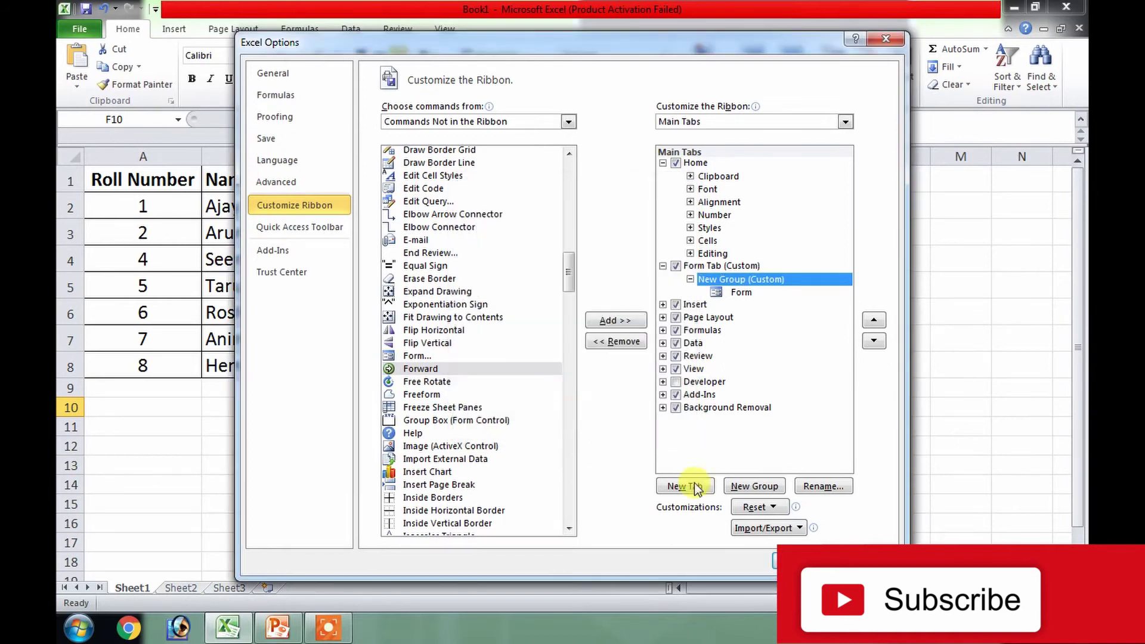
- Apply the ribbon changes, then launch the Form command from Form Tab with only F10 active, hitting a range error
click(781, 556)
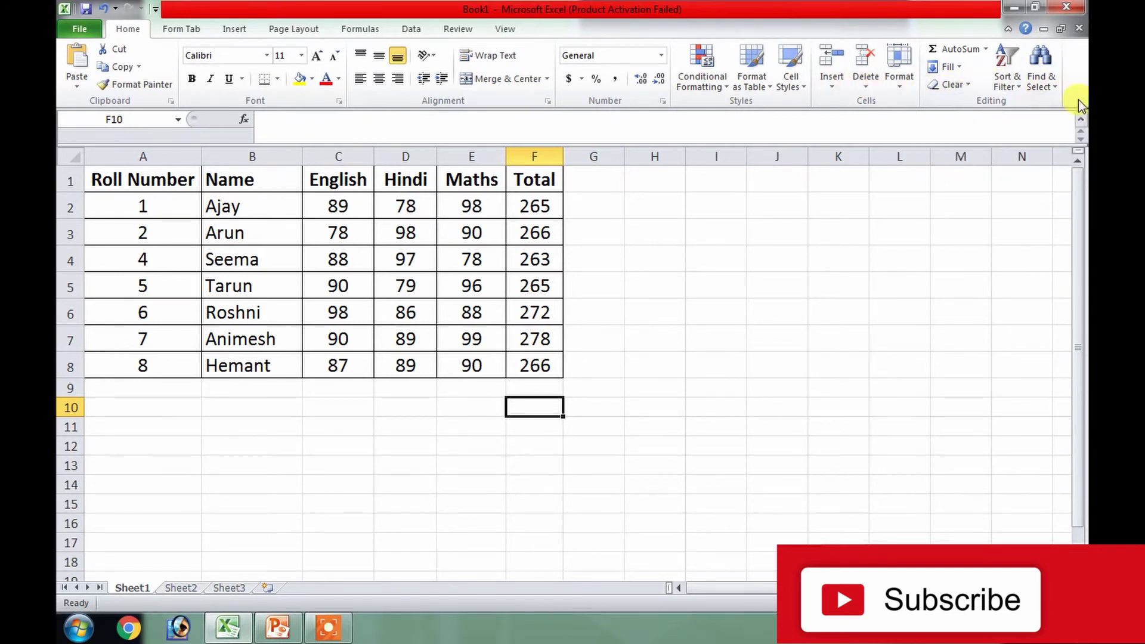
click(1008, 30)
click(1008, 29)
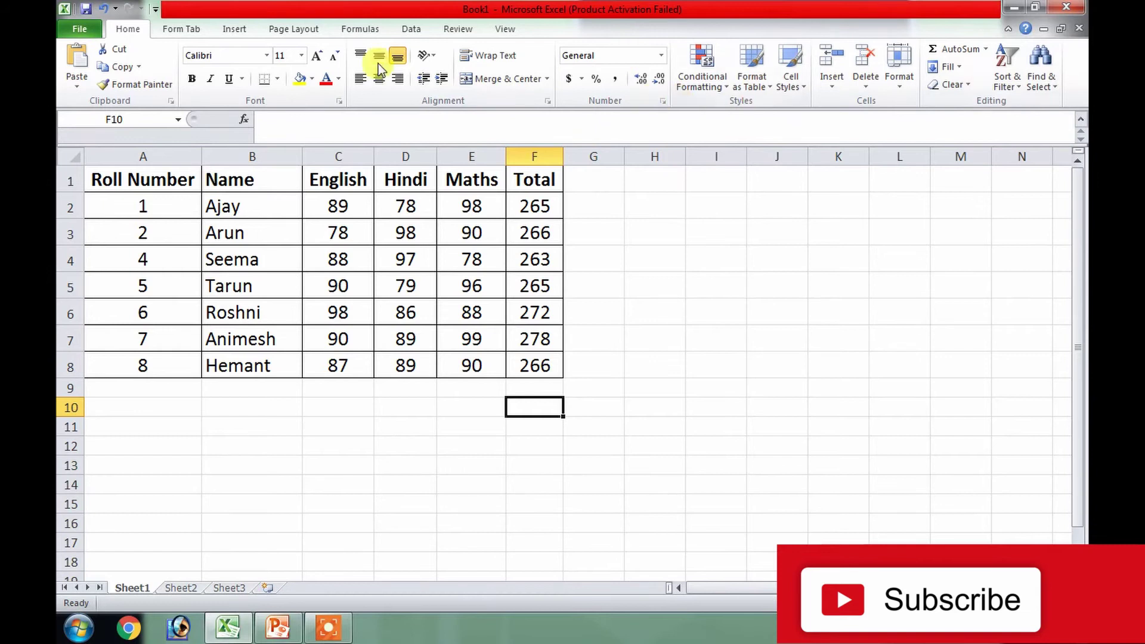
click(175, 29)
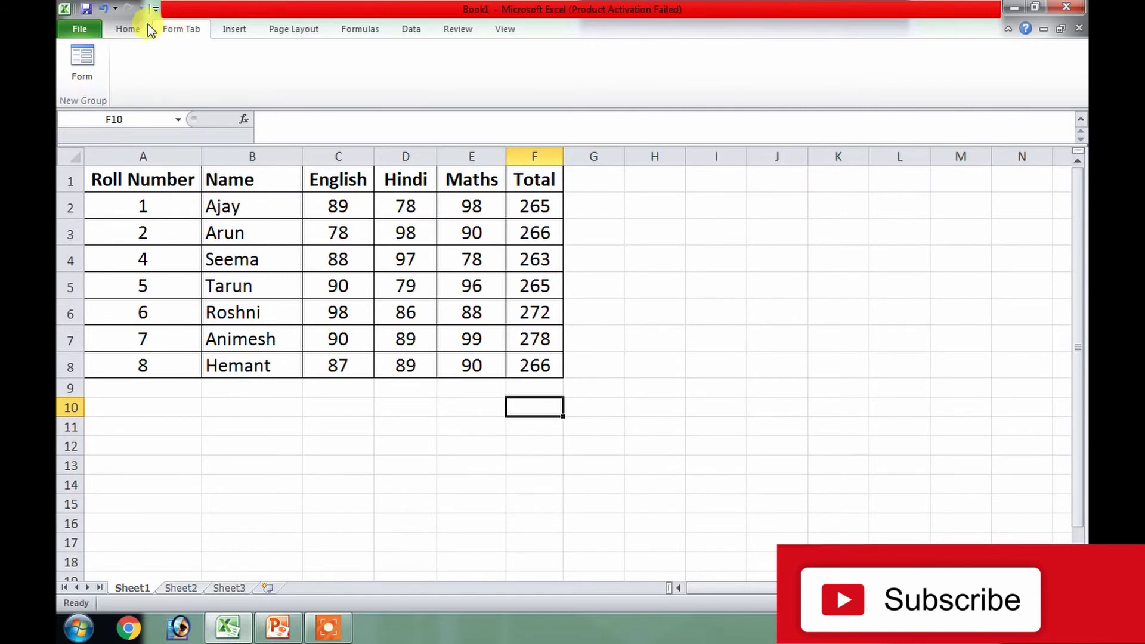
click(87, 61)
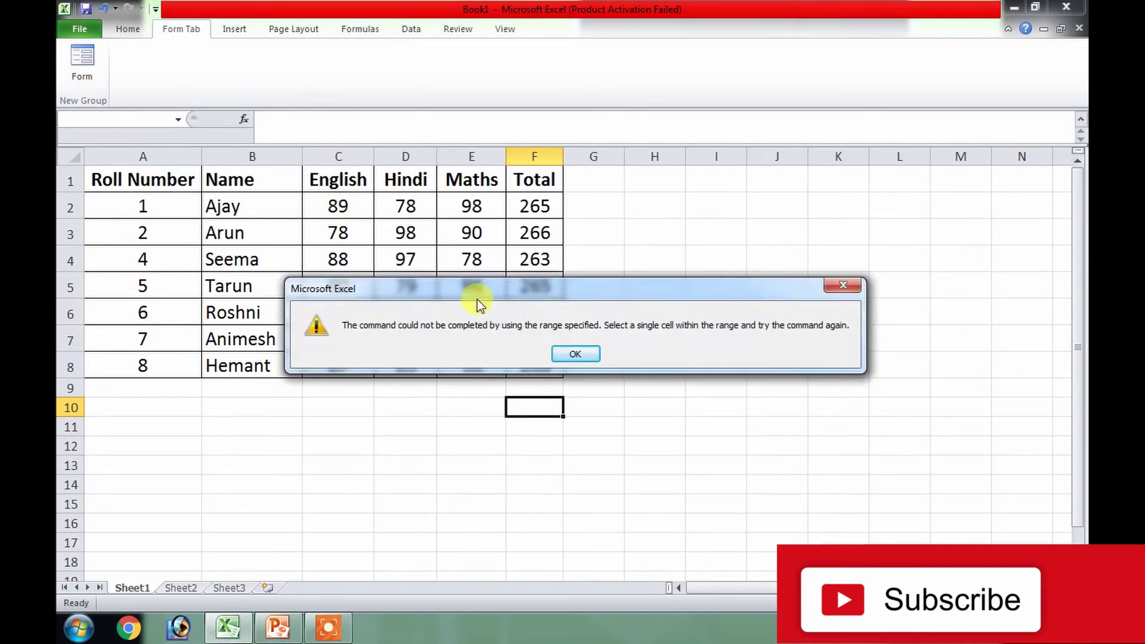
- Dismiss the range error, select the marks table A1:E8, show it as the Sheet1 data form and close the form
click(573, 354)
mouse_move(136, 176)
mouse_down()
mouse_move(501, 359)
mouse_move(534, 362)
mouse_up()
click(81, 57)
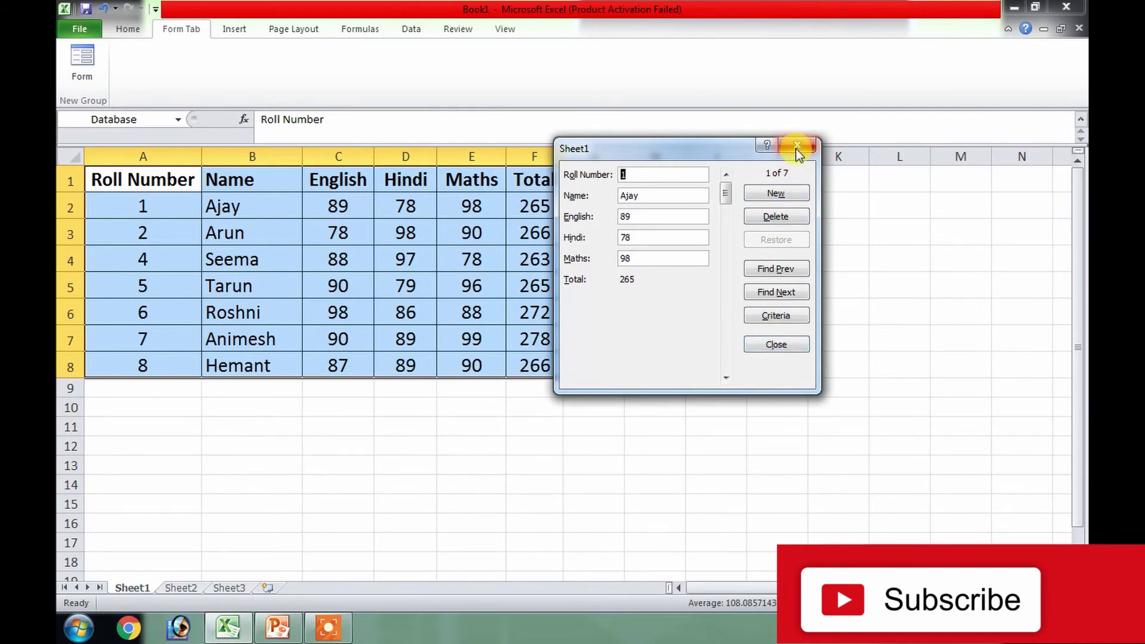
click(798, 148)
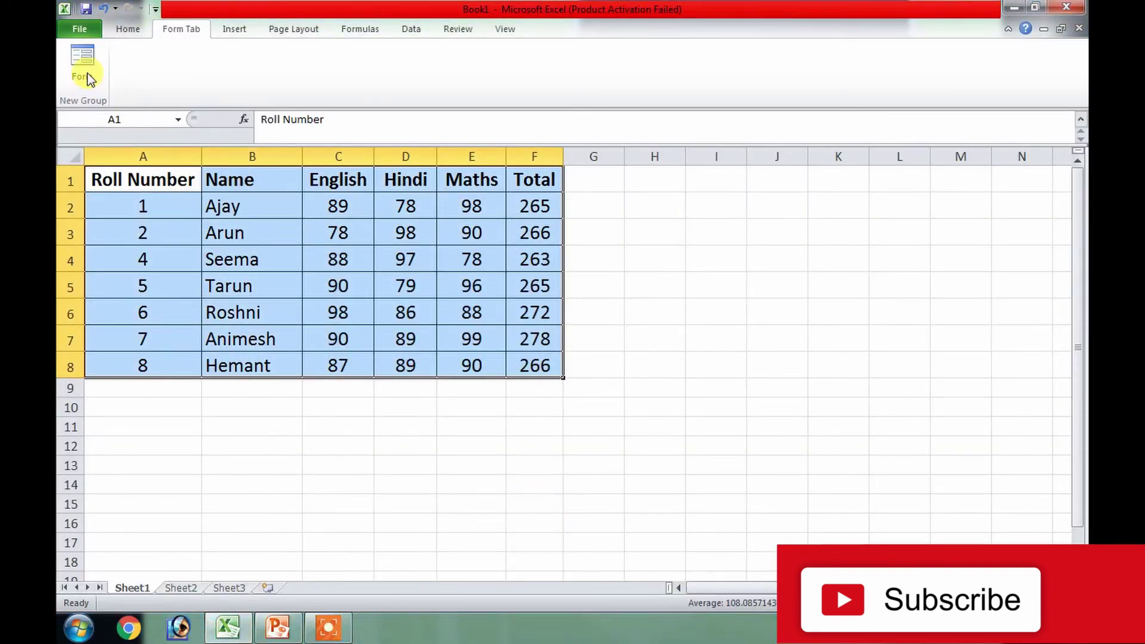
- In the data form, change Ajay's English mark to 88 and move the form off the table
click(82, 63)
click(644, 216)
key(BackSpace)
text(88)
key(Return)
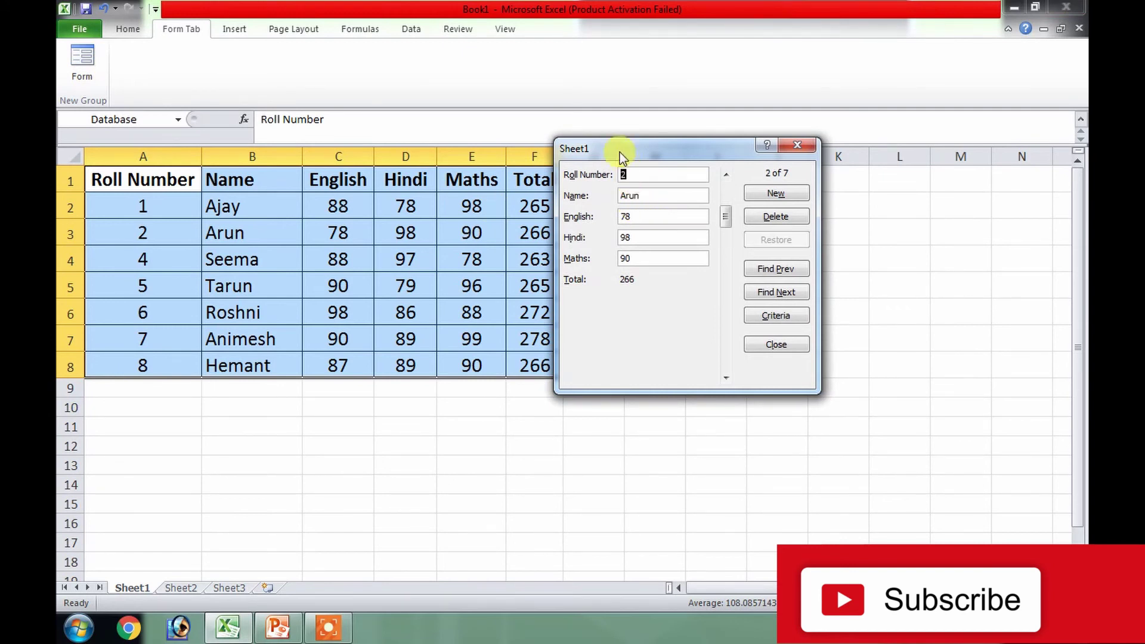
drag(618, 147, 738, 171)
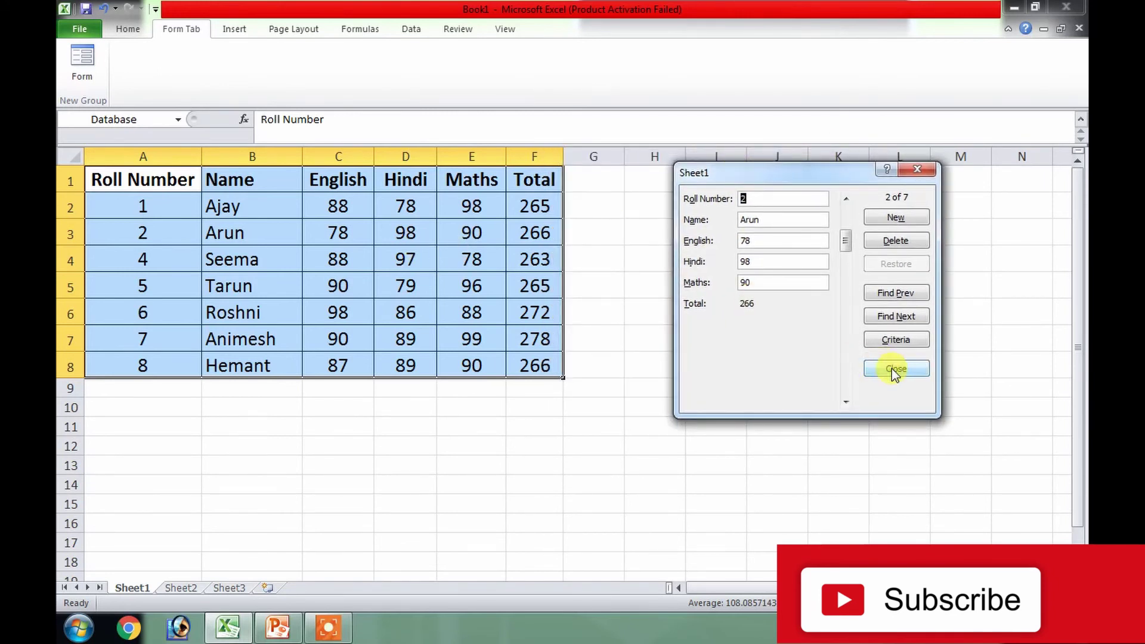
- Change Arun's Hindi mark to 68, then browse forward to record 5, Roshni
click(762, 261)
key(BackSpace)
key(BackSpace)
text(65)
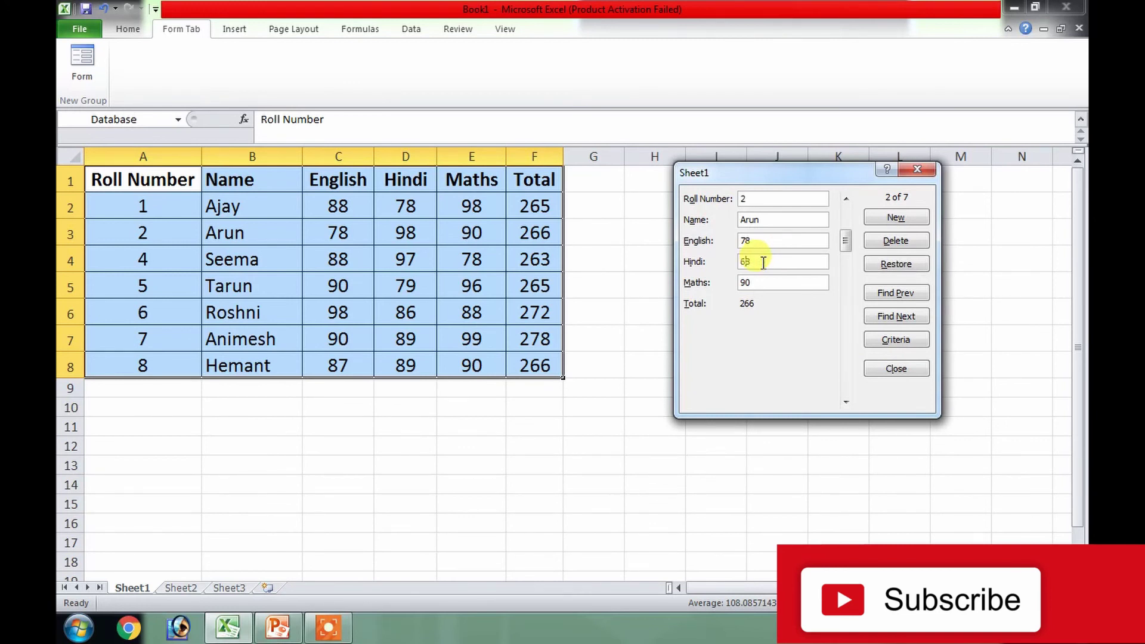
key(Return)
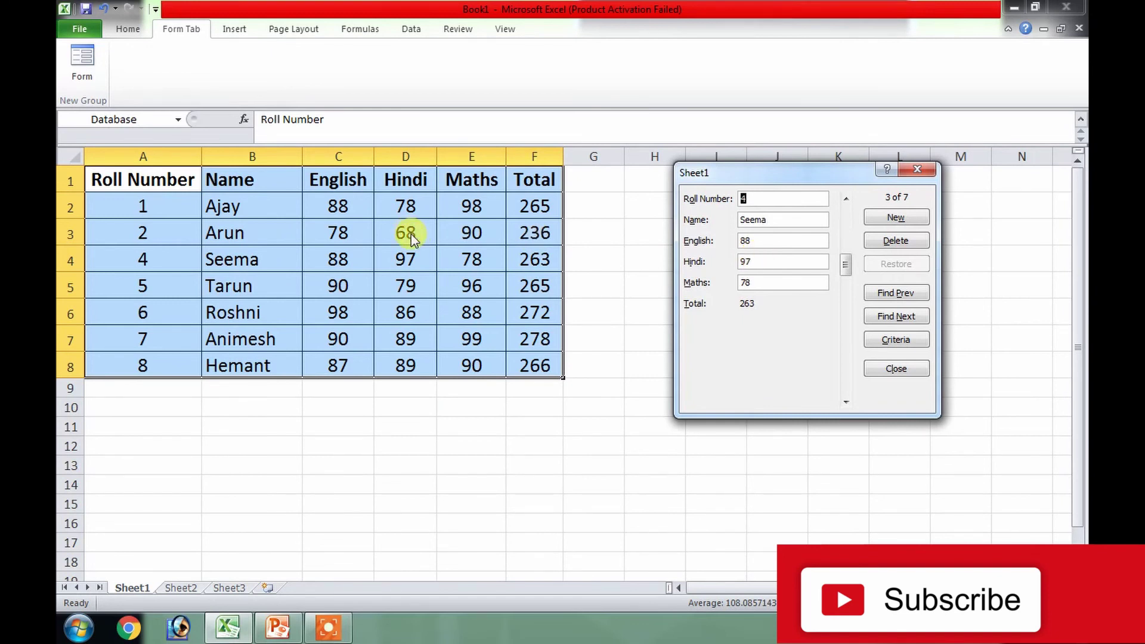
click(898, 320)
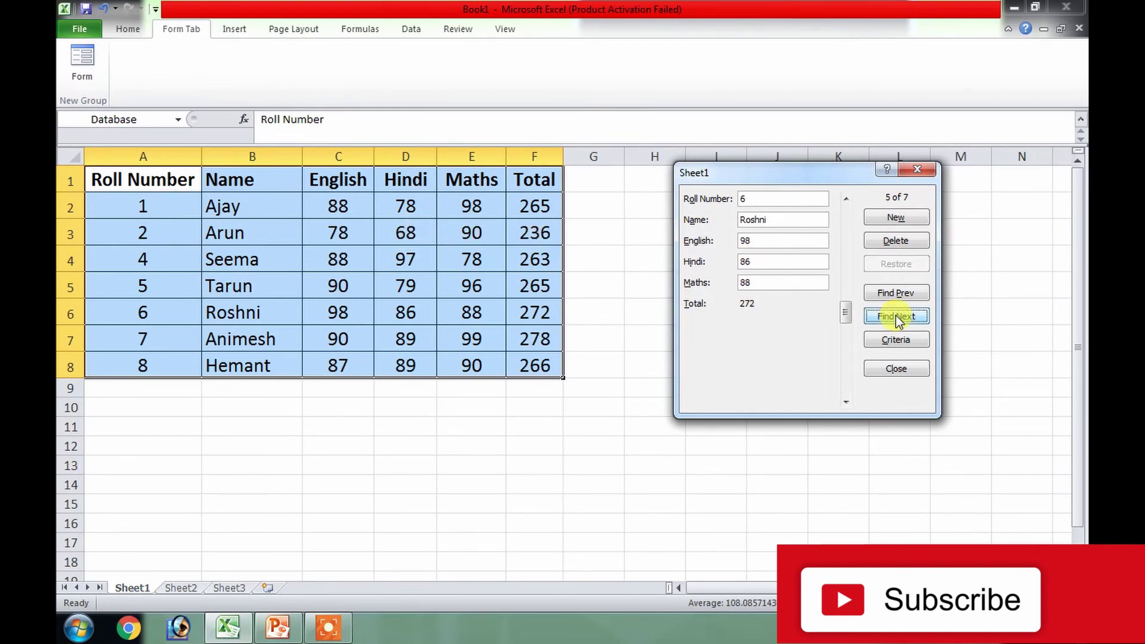